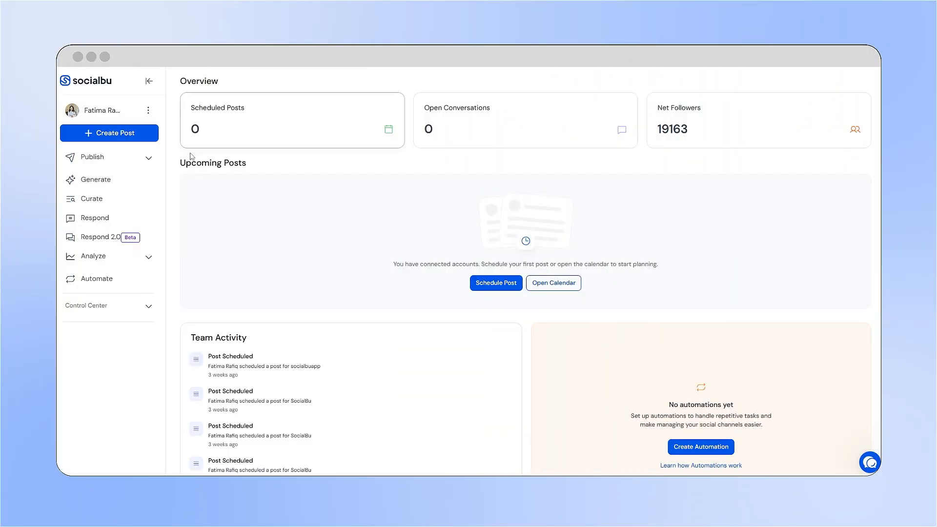
# Open the Social Accounts page and start adding an Instagram (Business Accounts) profile.
pyautogui.click(149, 307)
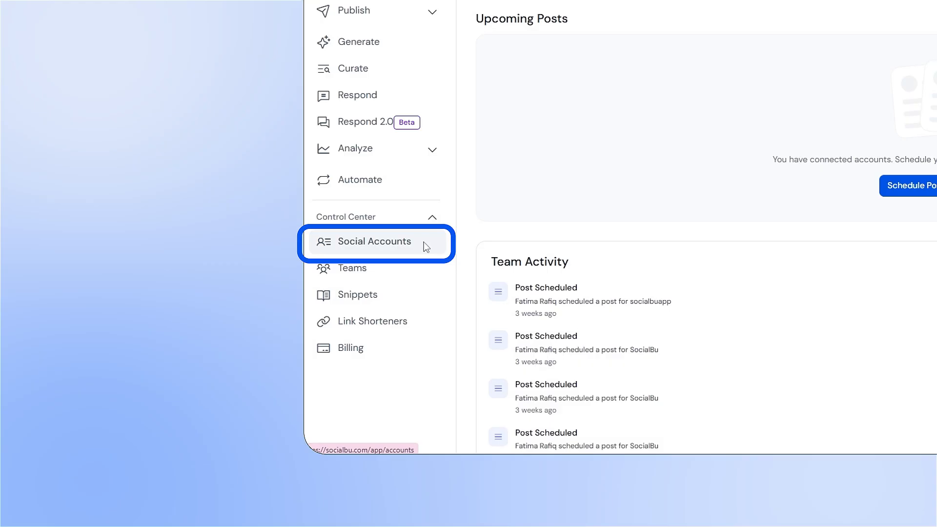
pyautogui.click(426, 247)
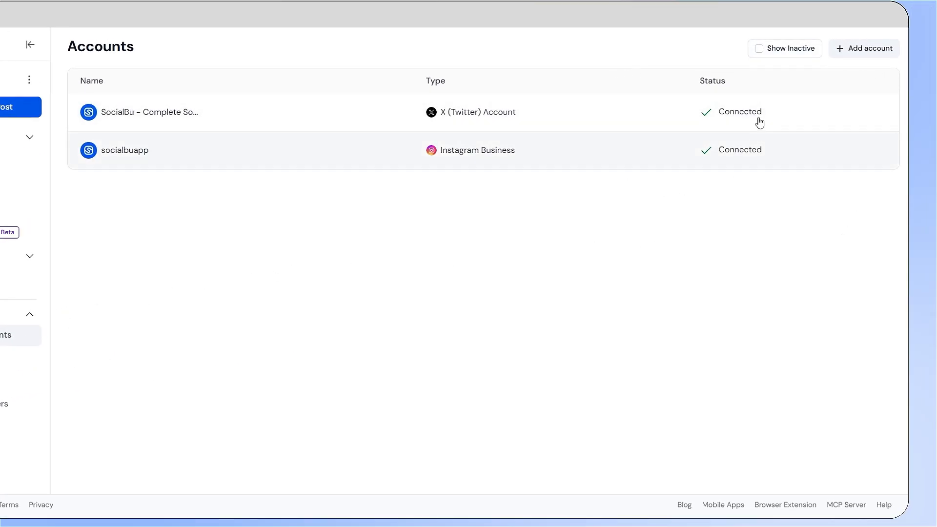
pyautogui.click(849, 54)
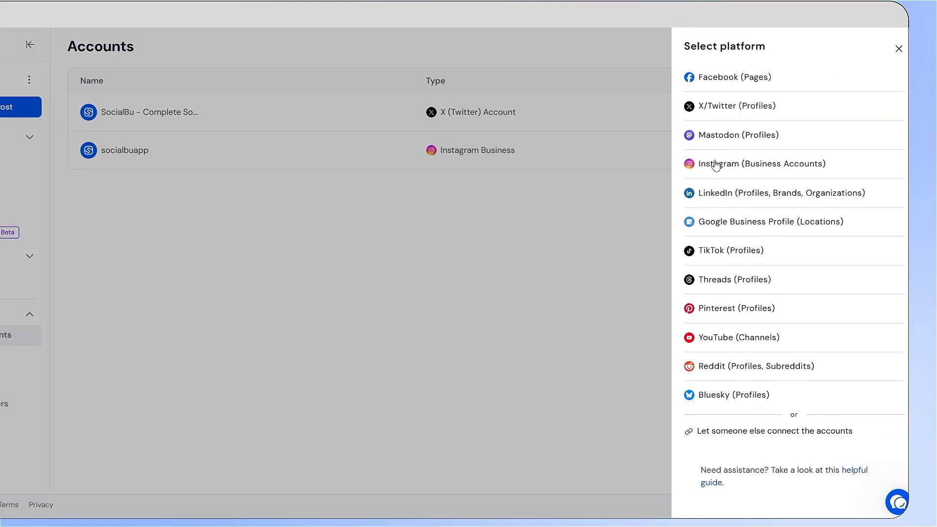
pyautogui.click(791, 174)
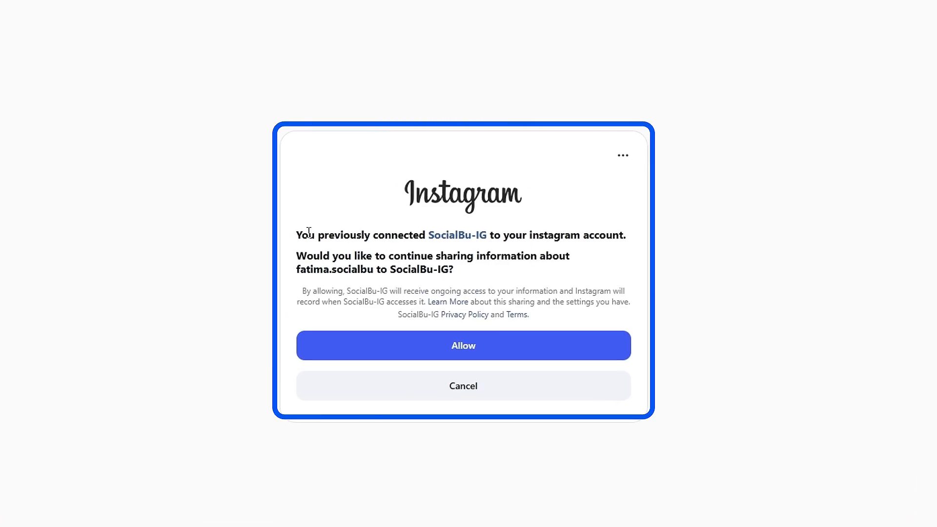
# Allow SocialBu-IG to access the Instagram account and check that the account was added.
pyautogui.moveTo(307, 236); pyautogui.dragTo(618, 230)
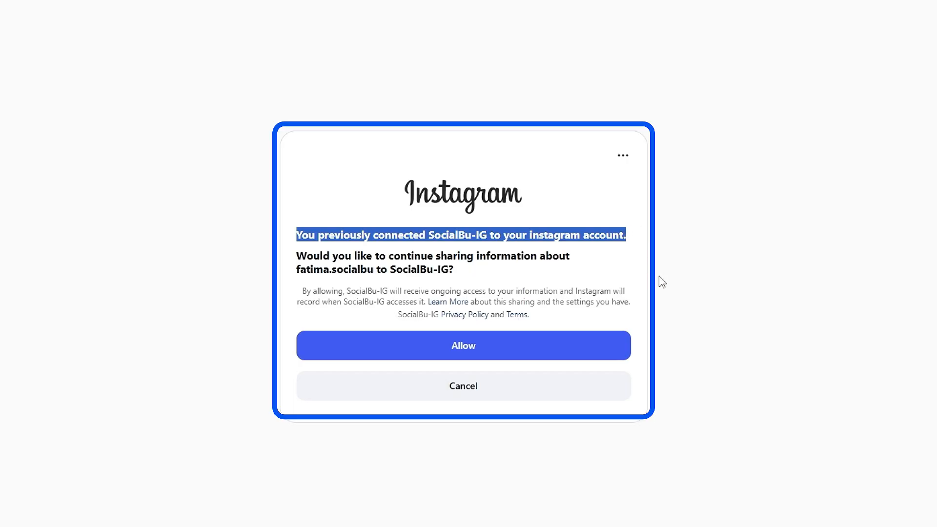
pyautogui.click(615, 360)
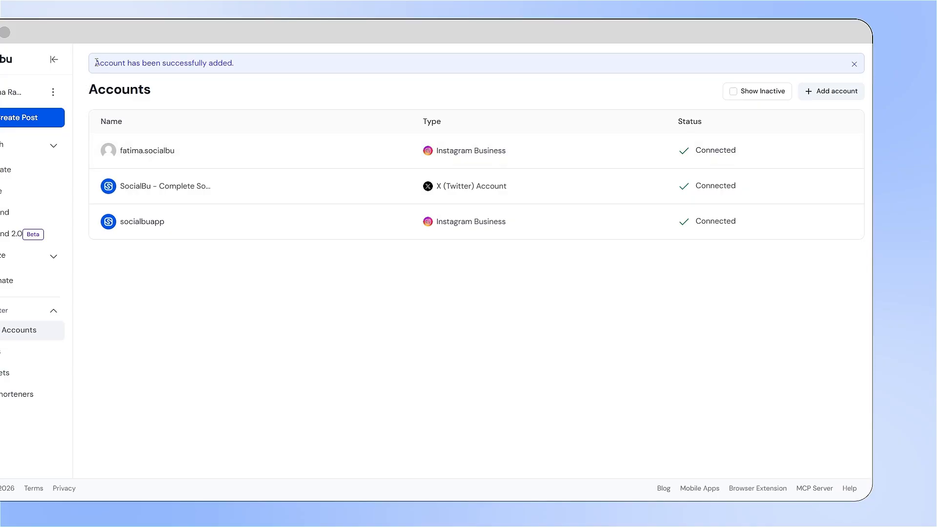
pyautogui.moveTo(96, 62); pyautogui.dragTo(288, 57)
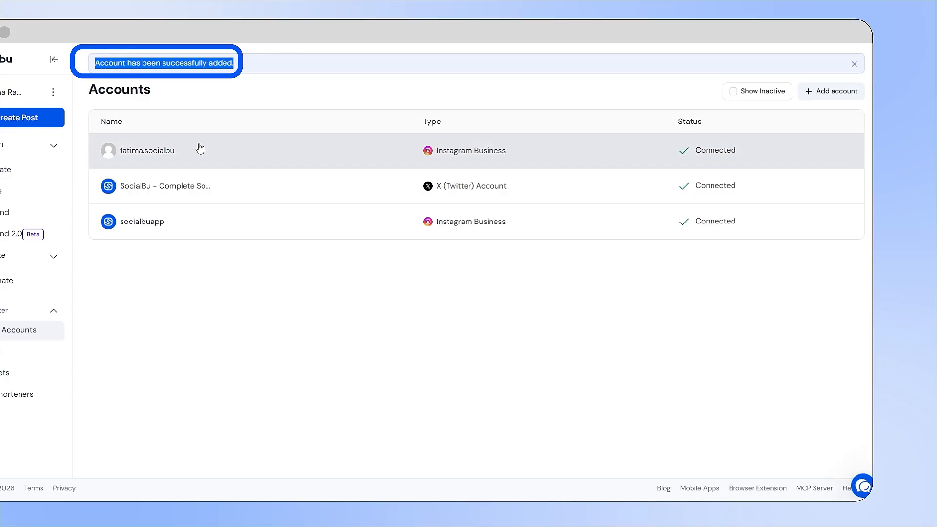
pyautogui.click(206, 257)
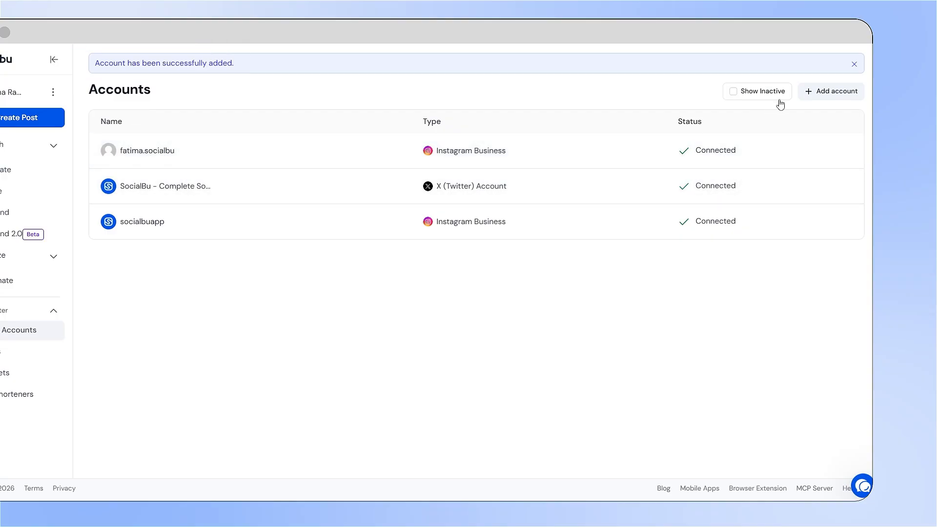
# Open Instagram in a new browser tab and start switching to another account from the profile page.
pyautogui.click(801, 97)
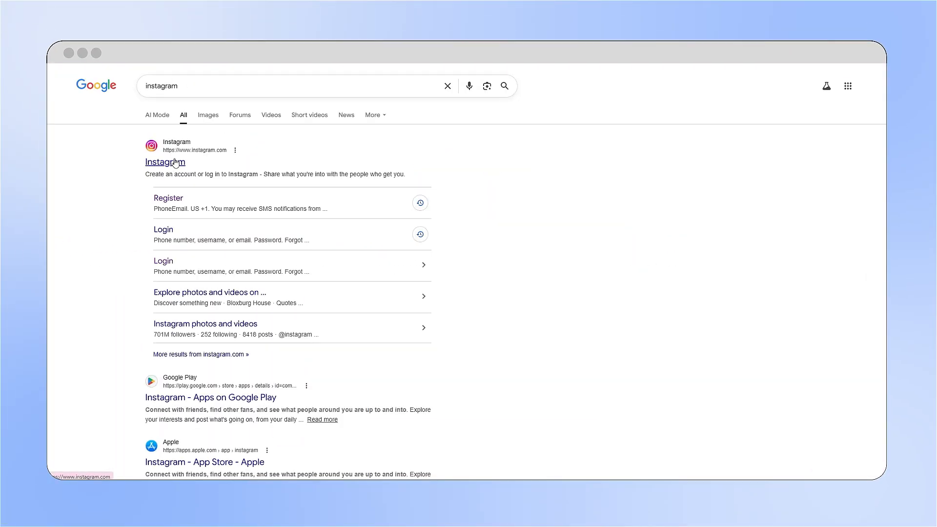
pyautogui.click(175, 163)
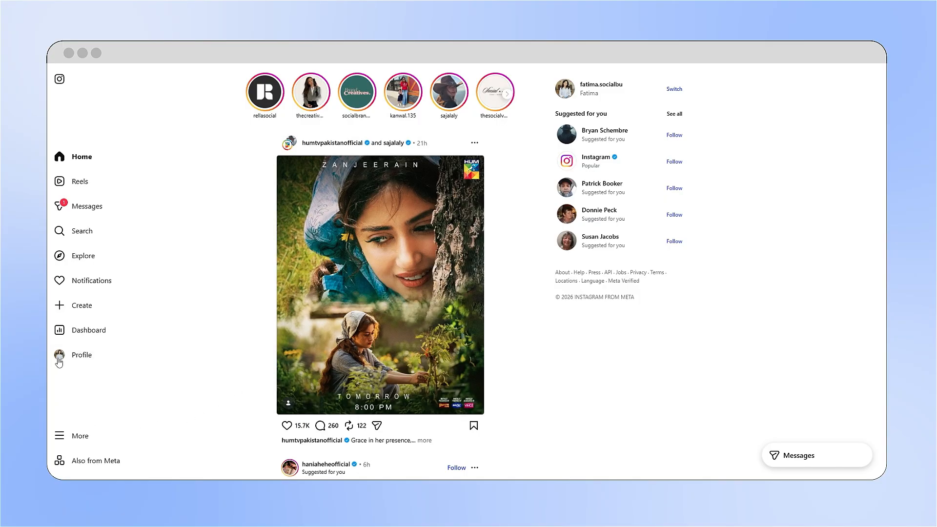
pyautogui.click(68, 355)
pyautogui.click(61, 434)
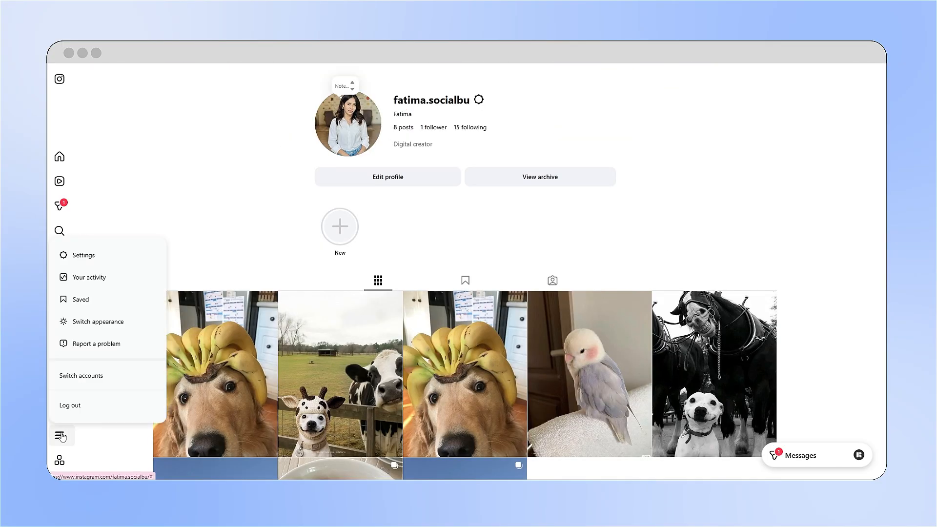
pyautogui.click(103, 386)
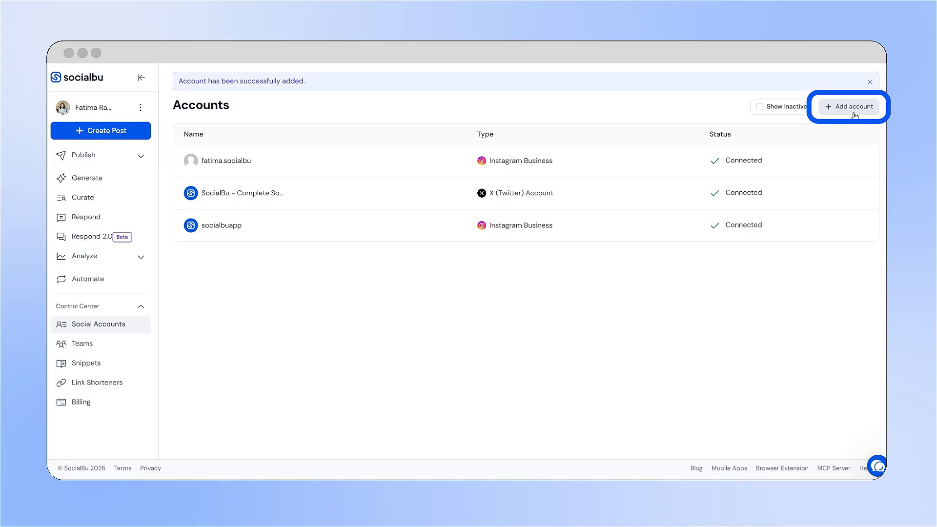
# Back in SocialBu, add the second Instagram business account and allow SocialBu-IG to access it.
pyautogui.click(854, 108)
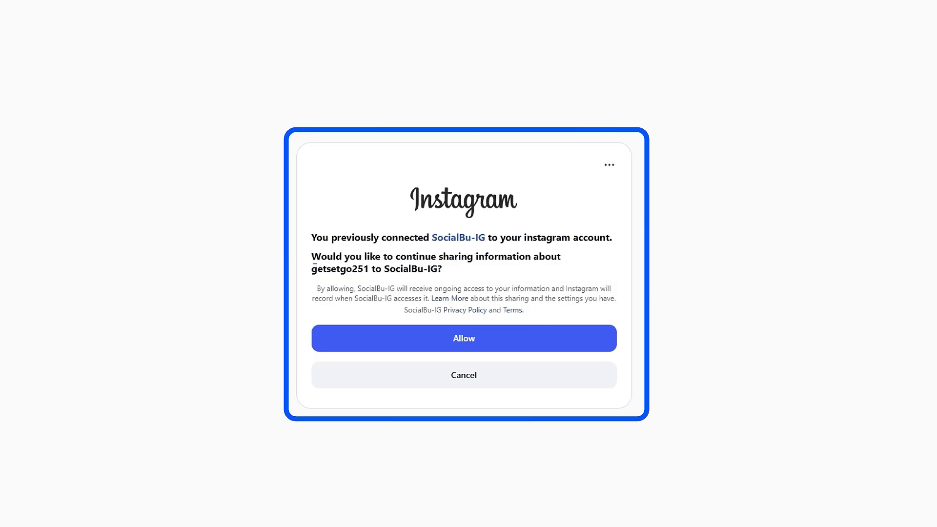
pyautogui.click(376, 350)
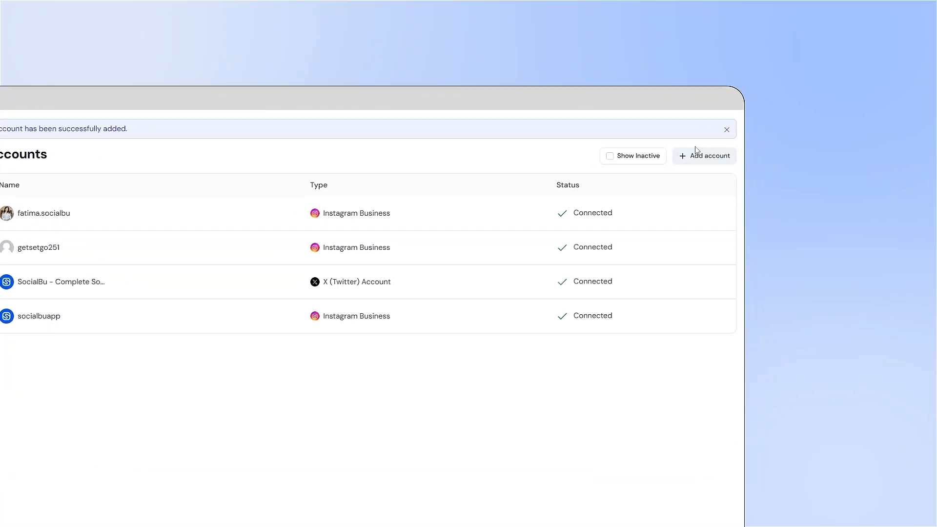
# Generate a Facebook (Pages) link that lets someone else connect their account, and copy the link.
pyautogui.click(698, 154)
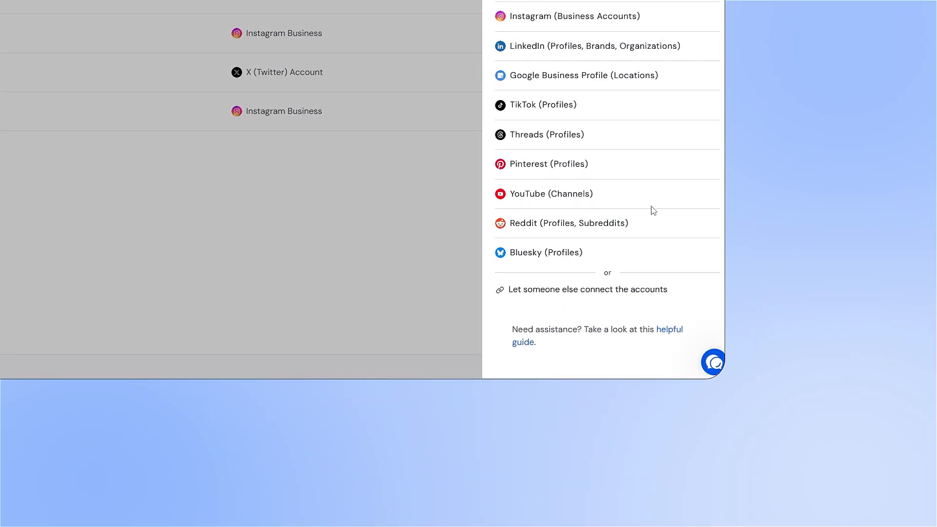
pyautogui.click(607, 291)
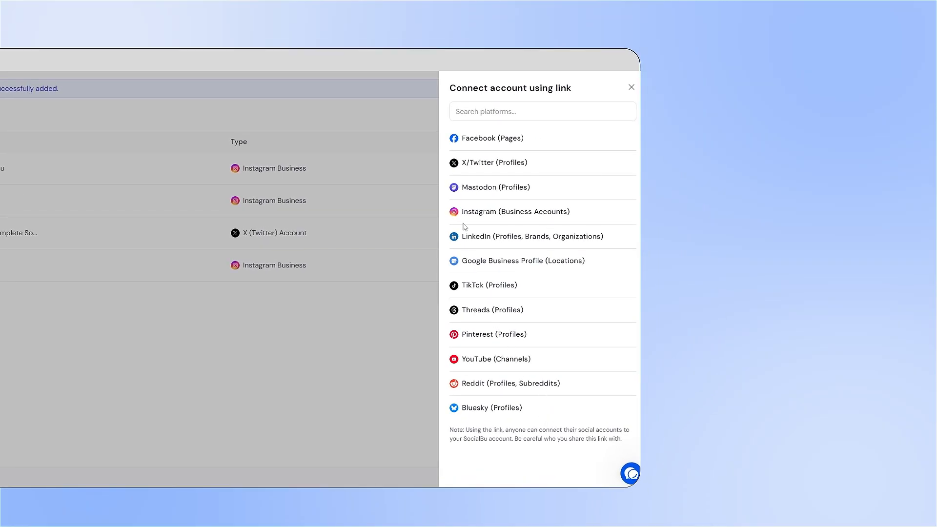
pyautogui.click(485, 147)
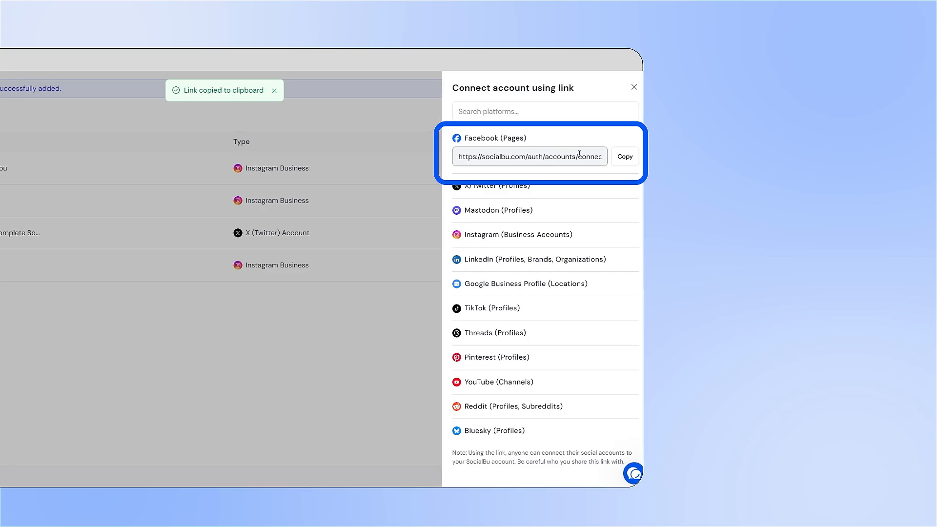
pyautogui.click(616, 162)
# Open the copied Facebook connection link in a new Incognito window.
pyautogui.click(637, 63)
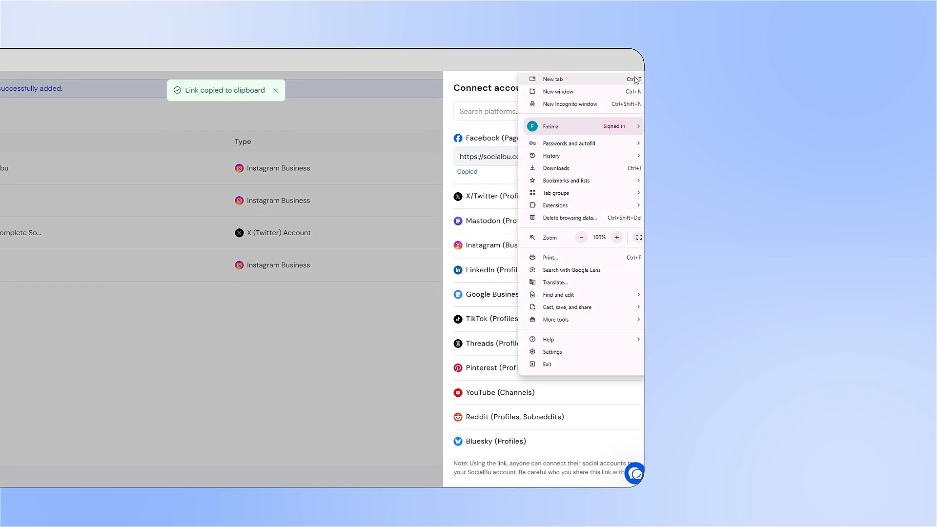
pyautogui.click(570, 104)
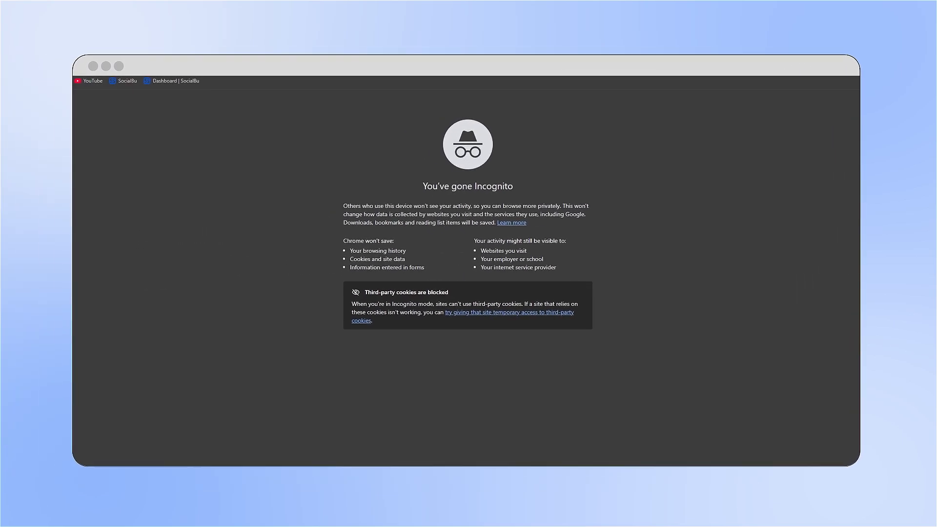
pyautogui.hotkey('ctrl', 'v')
pyautogui.press('Return')
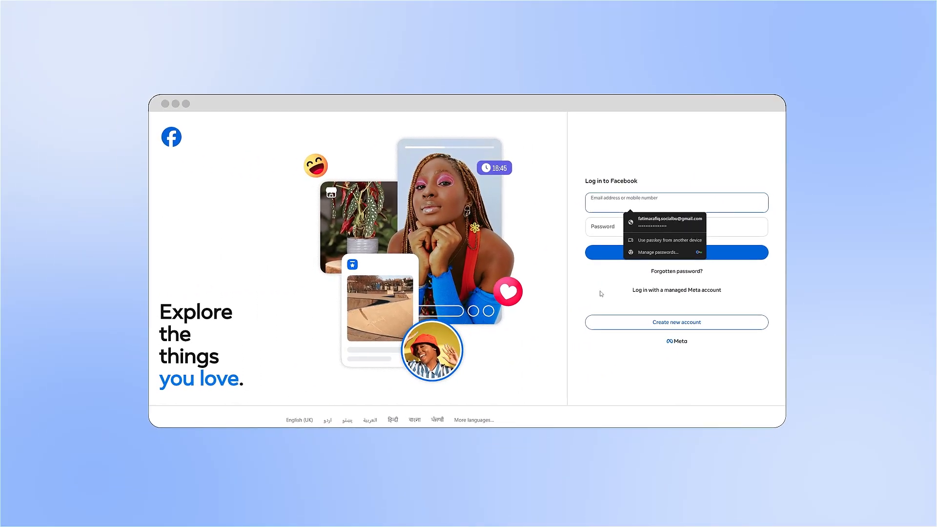
pyautogui.click(335, 309)
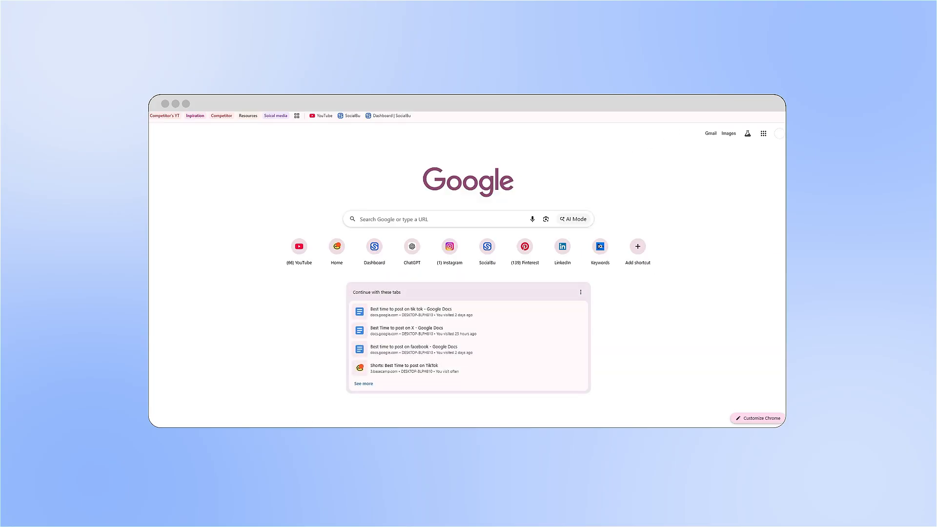
# Open the copied connection link in a regular signed-in browser tab and fill in the saved Facebook account password.
pyautogui.hotkey('ctrl', 'l')
pyautogui.hotkey('ctrl', 'v')
pyautogui.press('Return')
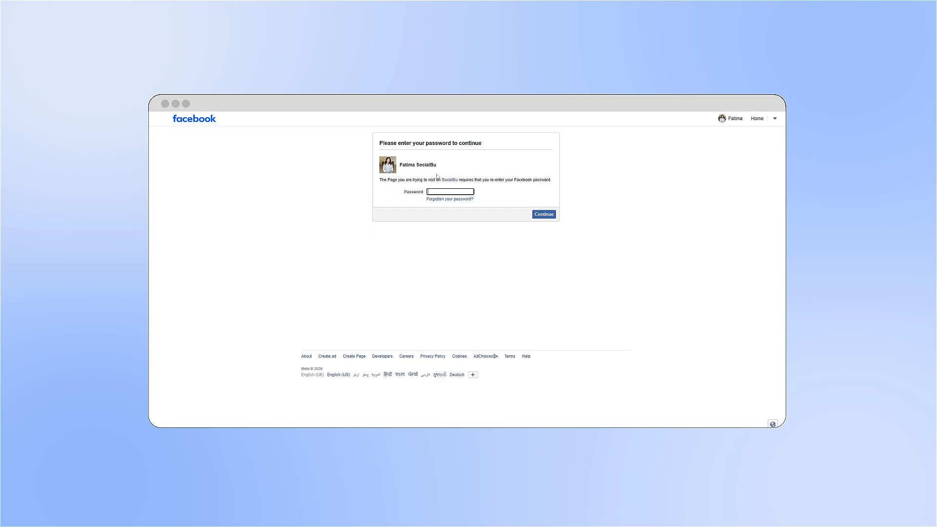
pyautogui.click(445, 190)
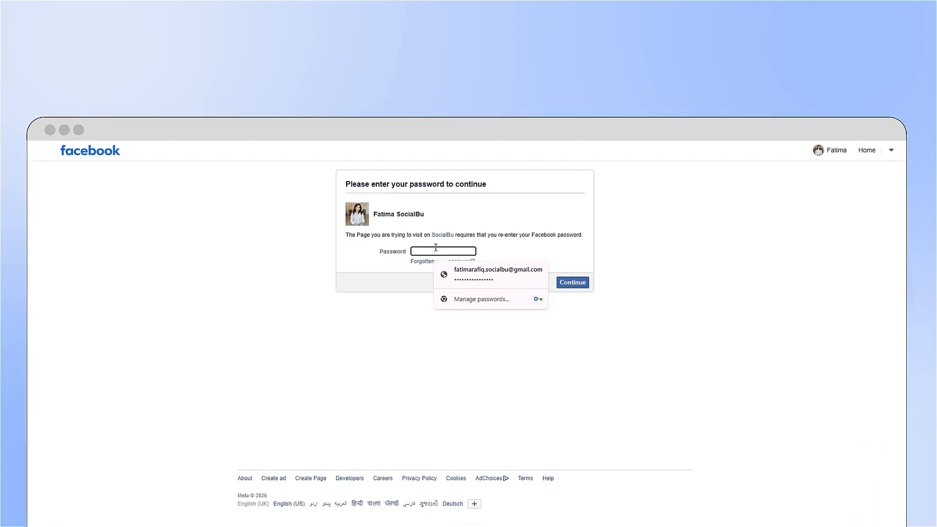
pyautogui.click(499, 265)
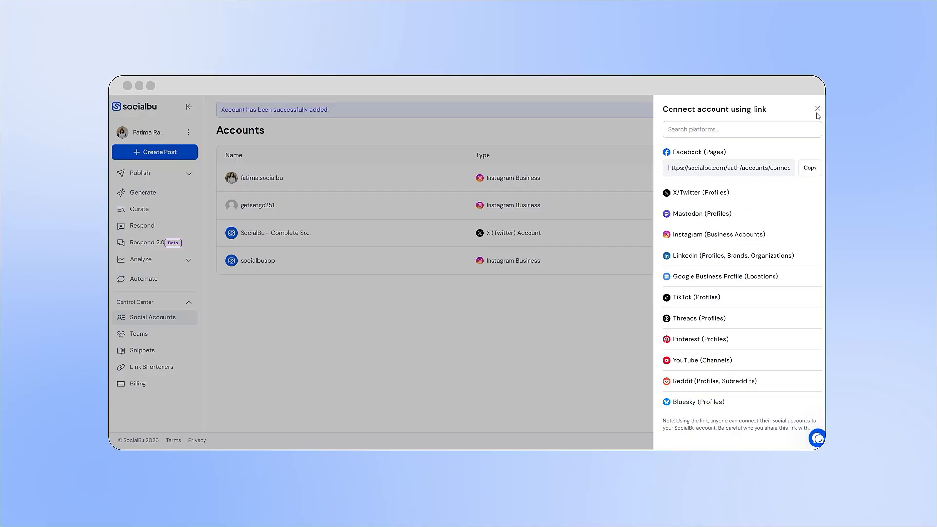
# Close the account link options in SocialBu and test the connection of the second Instagram account.
pyautogui.click(929, 163)
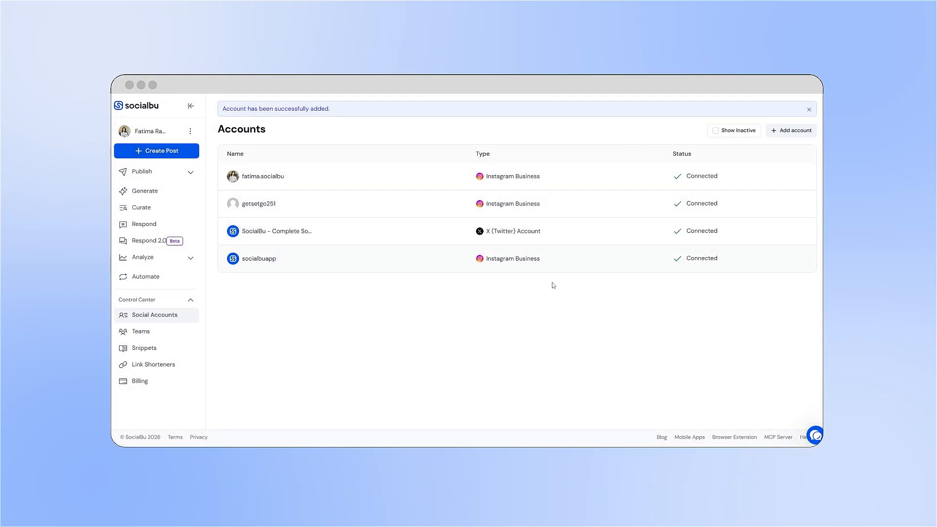
pyautogui.click(274, 206)
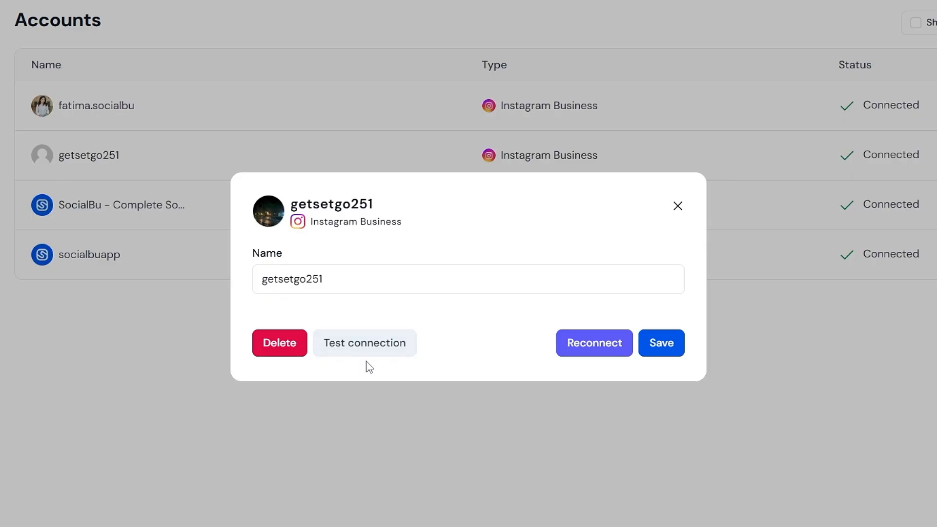
pyautogui.click(393, 360)
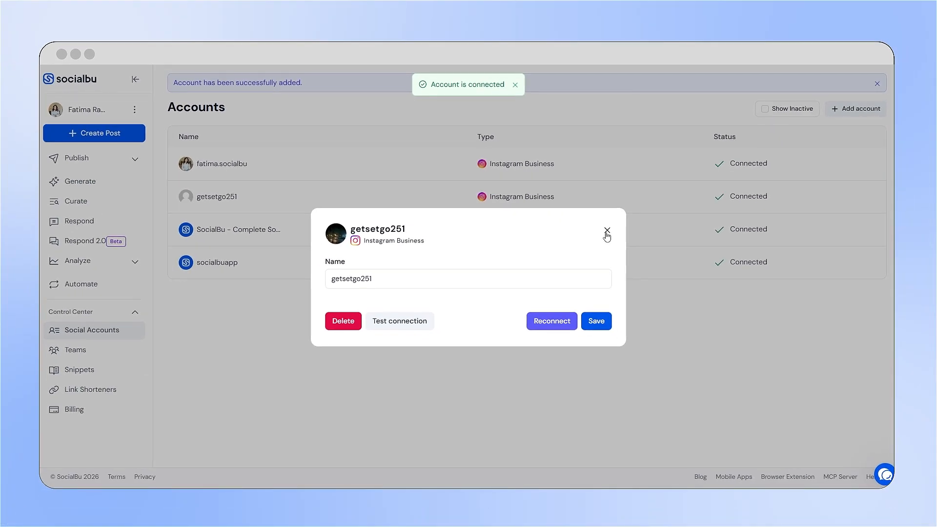
pyautogui.click(697, 466)
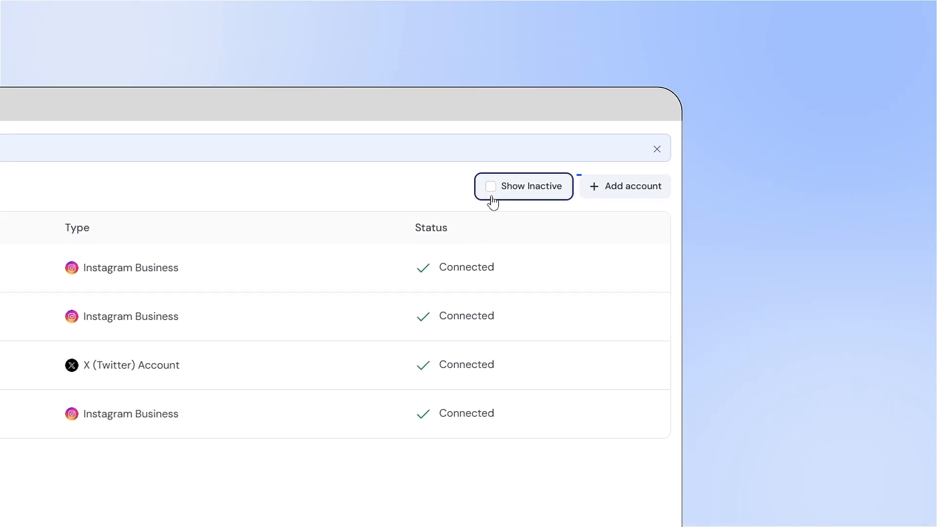
# Check the accounts list for inactive accounts, and return to all accounts.
pyautogui.click(492, 202)
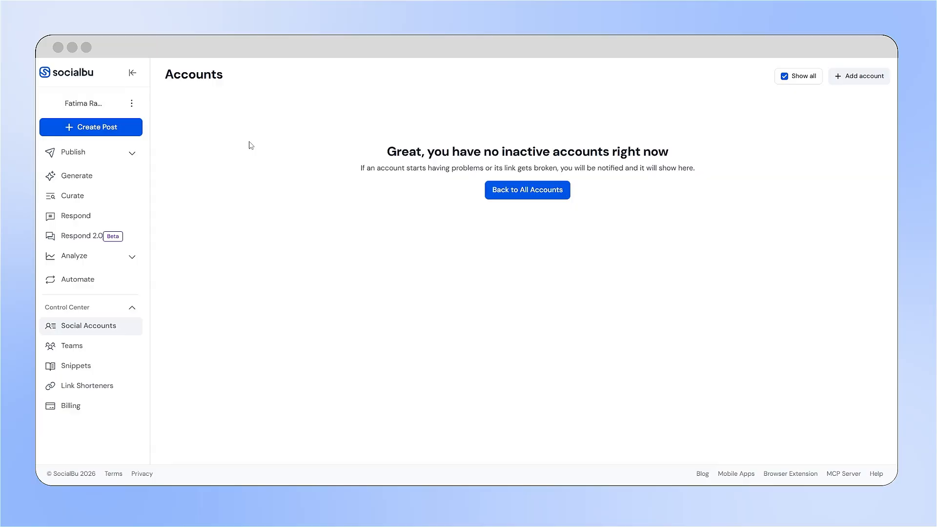
pyautogui.click(511, 201)
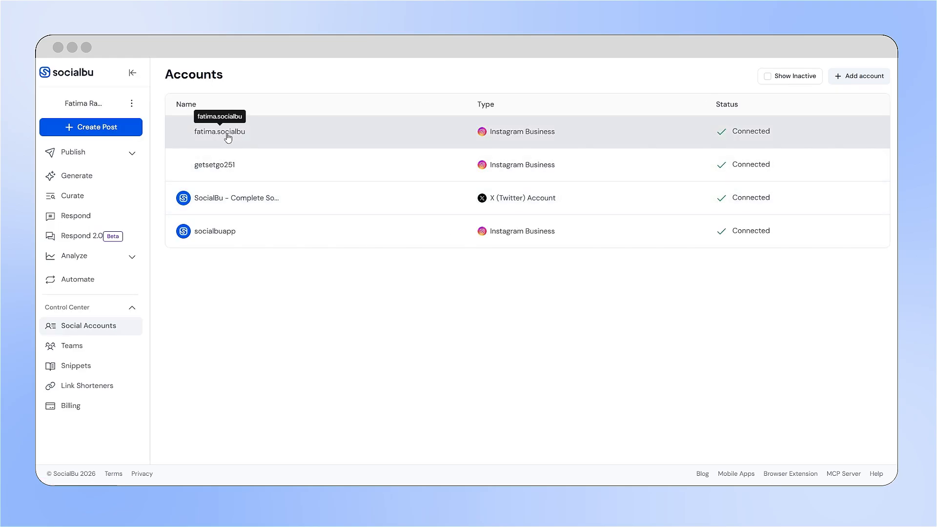
# Start reconnecting the first Instagram account and check which profile the Instagram authorization page names.
pyautogui.click(228, 136)
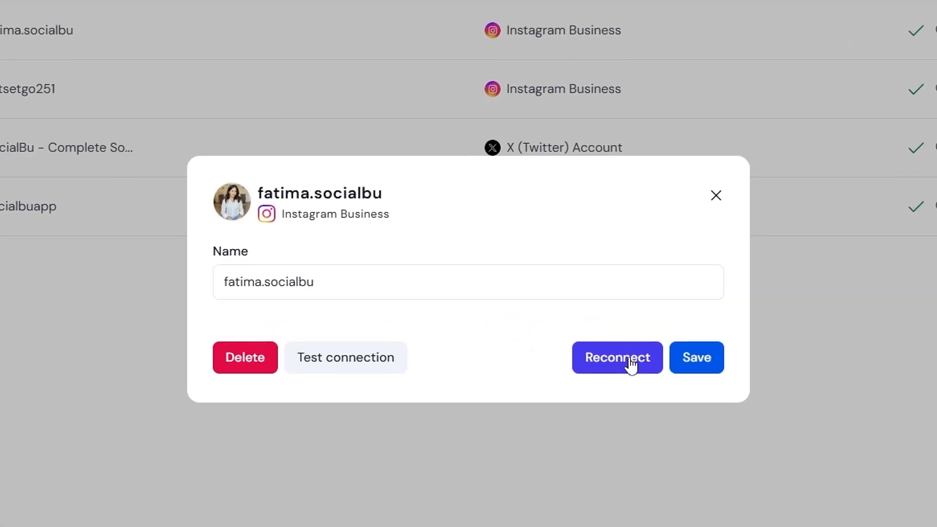
pyautogui.click(611, 368)
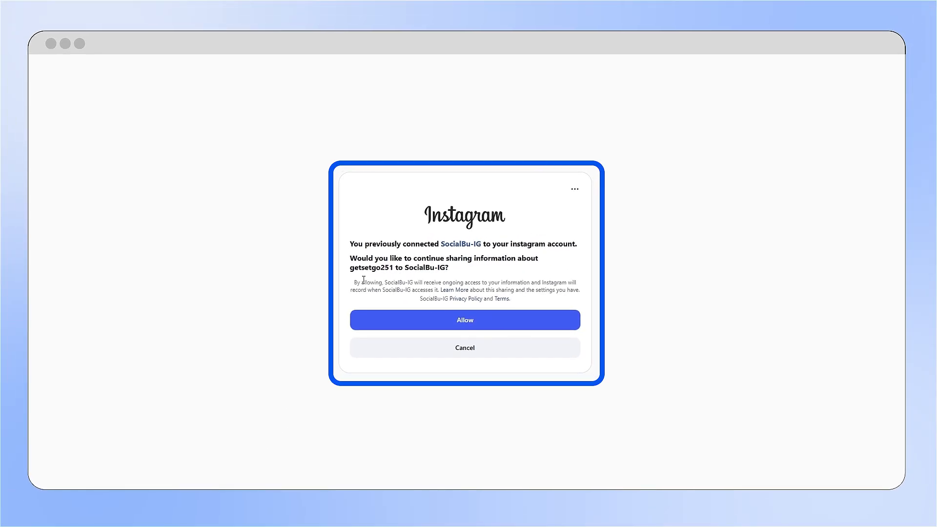
pyautogui.moveTo(348, 271); pyautogui.dragTo(396, 271)
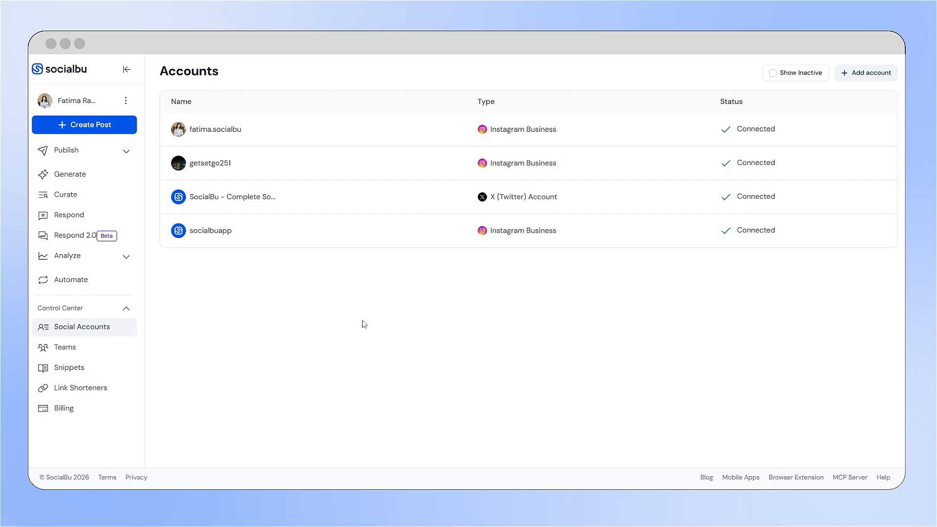
# Return to the dashboard and start a new post.
pyautogui.click(84, 72)
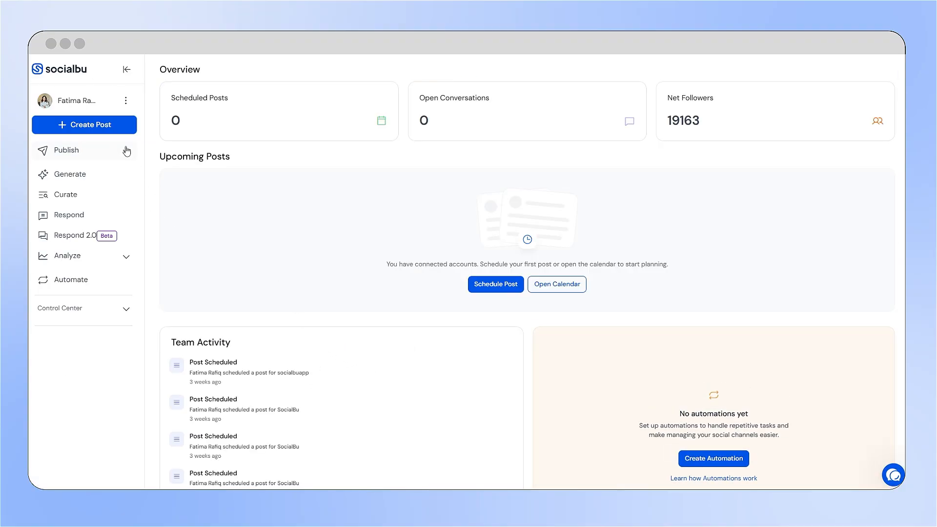
pyautogui.click(117, 125)
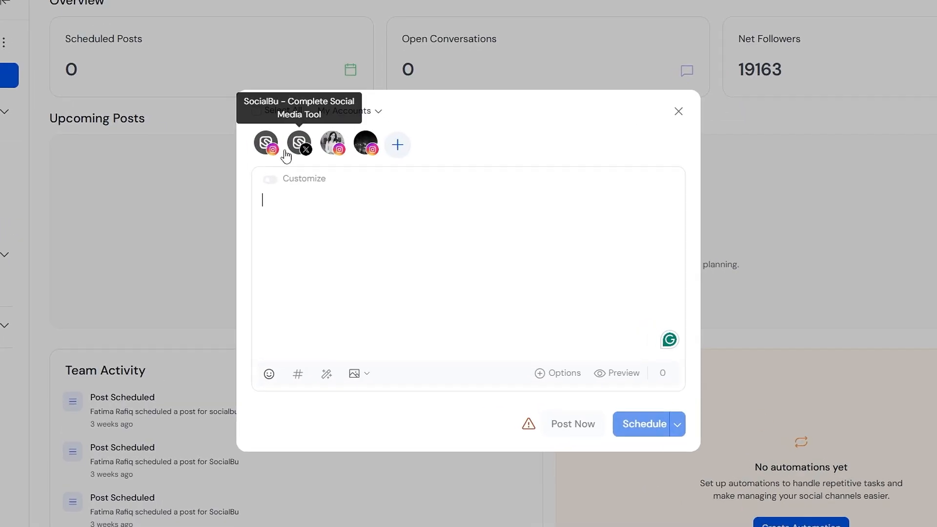